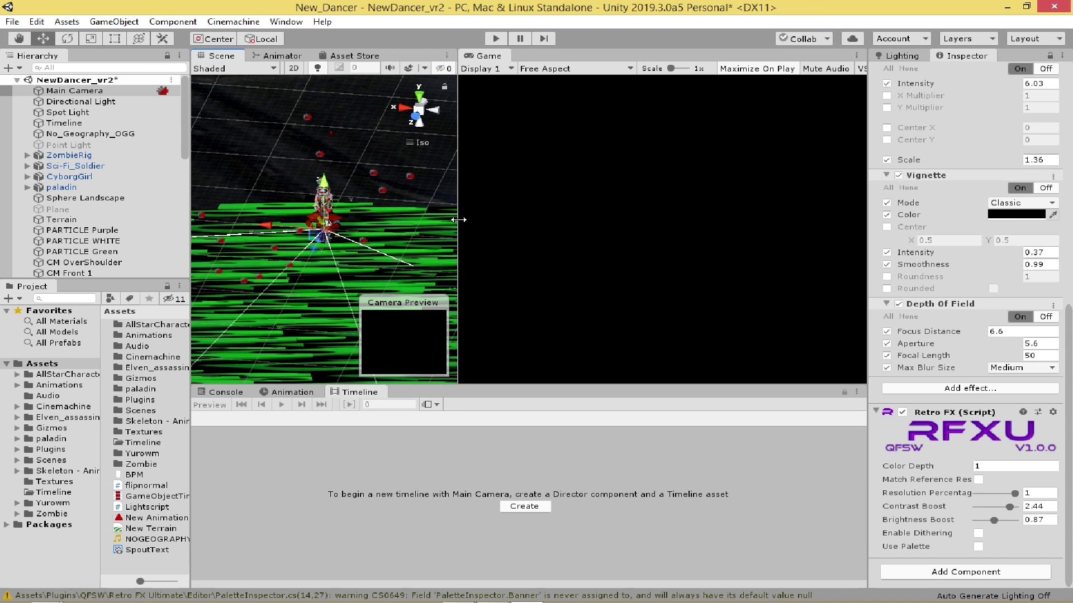
- Widen the scene preview slightly and run the scene briefly in play mode
{"action": "left_click_drag", "start_coordinate": [458, 219], "coordinate": [481, 219]}
{"action": "left_click", "coordinate": [495, 39]}
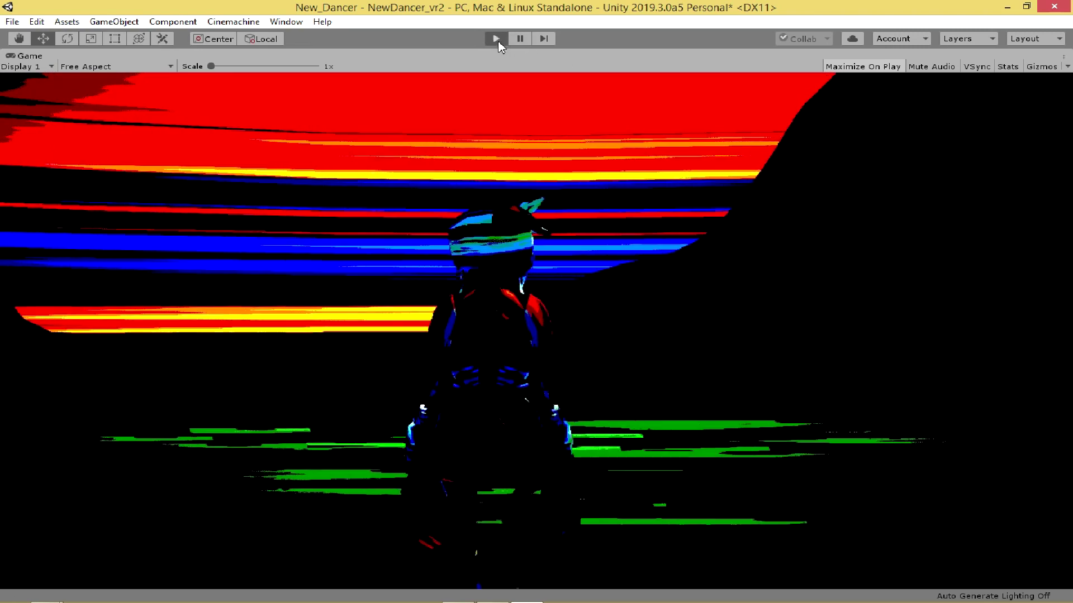
{"action": "left_click", "coordinate": [495, 39]}
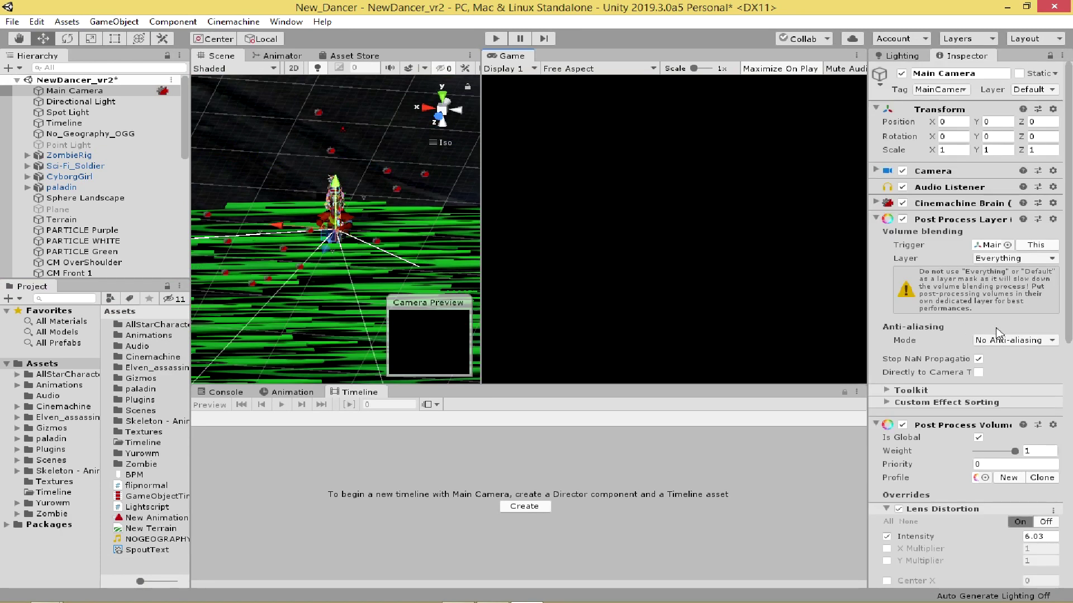
{"action": "scroll", "coordinate": [998, 331], "scroll_direction": "down", "scroll_amount": 10}
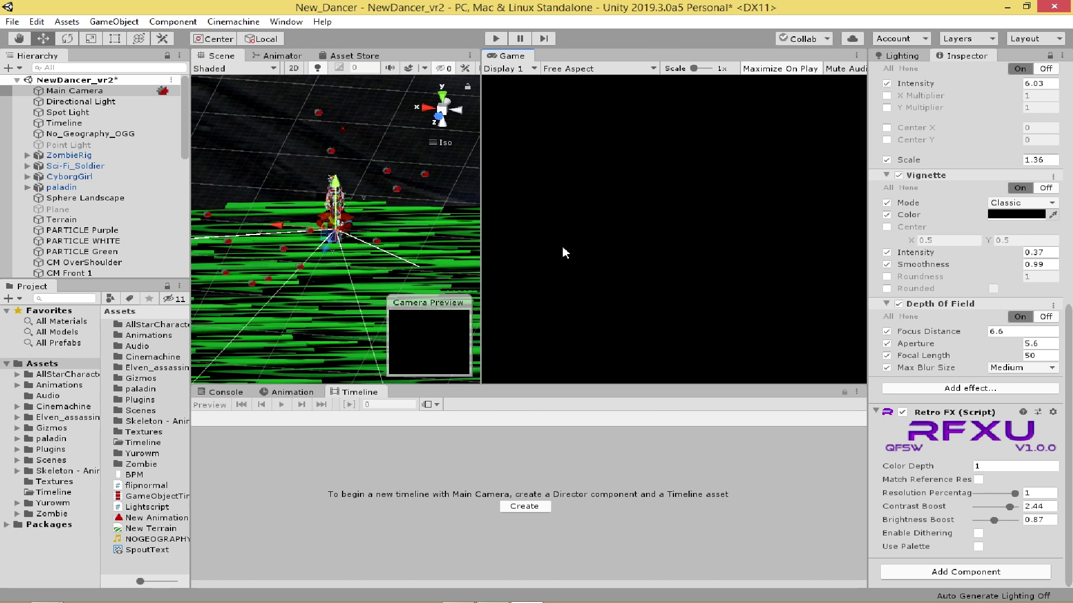
- In Firefox, open the FFmpegOut and FFmpegOutBinaries package links from Installation in new tabs
{"action": "key", "text": "alt+Tab"}
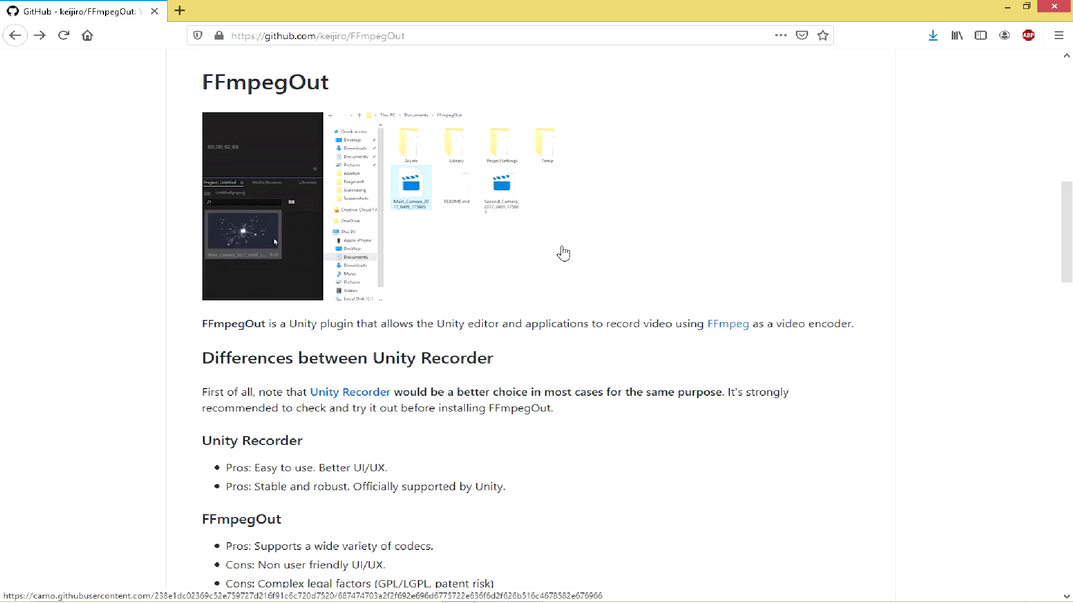
{"action": "scroll", "coordinate": [319, 311], "scroll_direction": "up", "scroll_amount": 10}
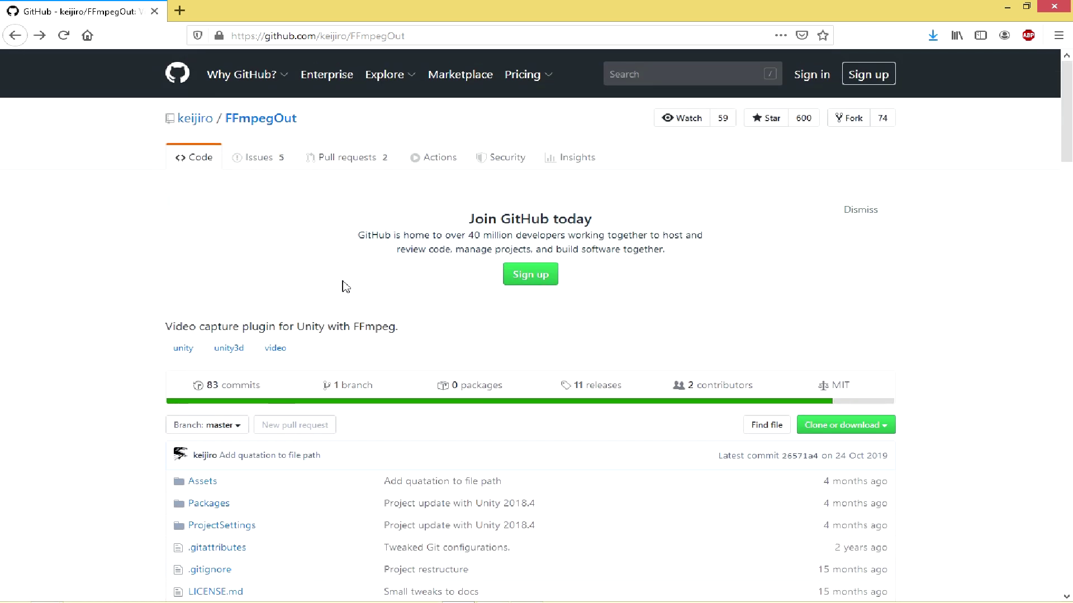
{"action": "scroll", "coordinate": [344, 285], "scroll_direction": "down", "scroll_amount": 12}
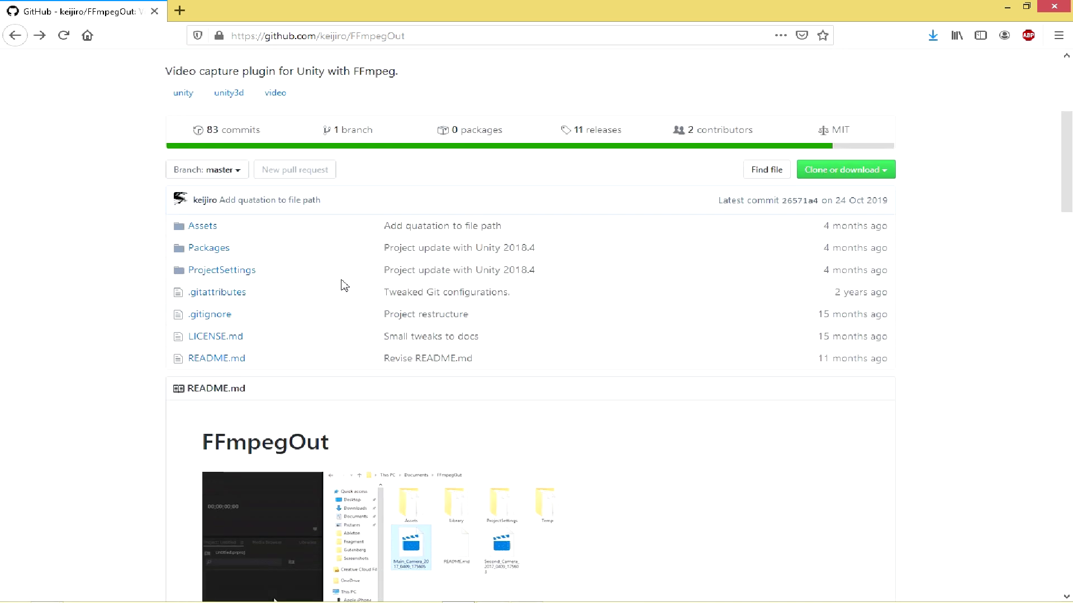
{"action": "scroll", "coordinate": [344, 286], "scroll_direction": "down", "scroll_amount": 6}
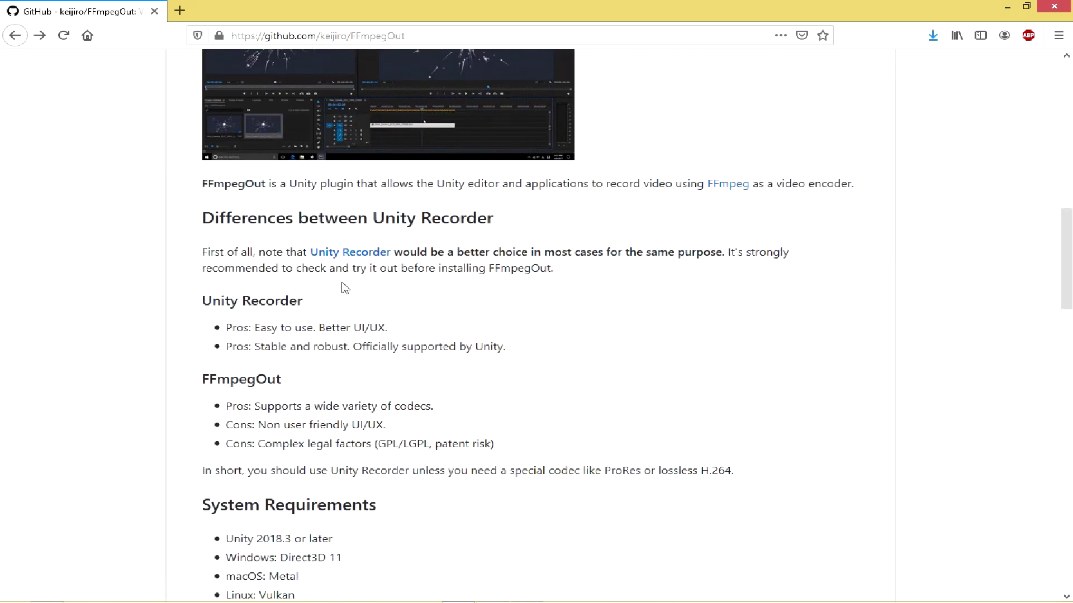
{"action": "scroll", "coordinate": [344, 283], "scroll_direction": "down", "scroll_amount": 3}
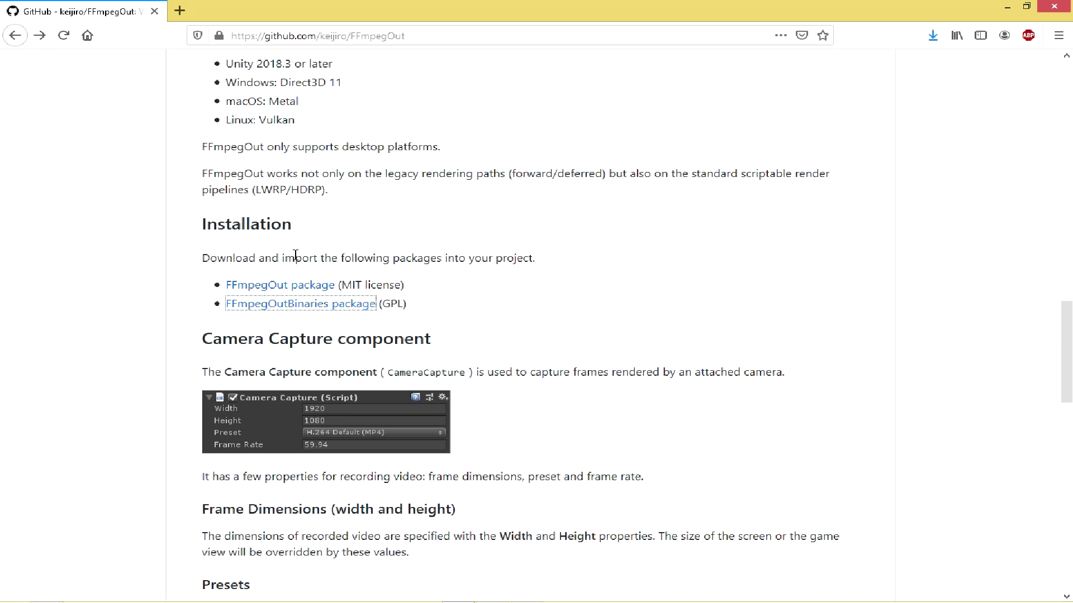
{"action": "right_click", "coordinate": [281, 286]}
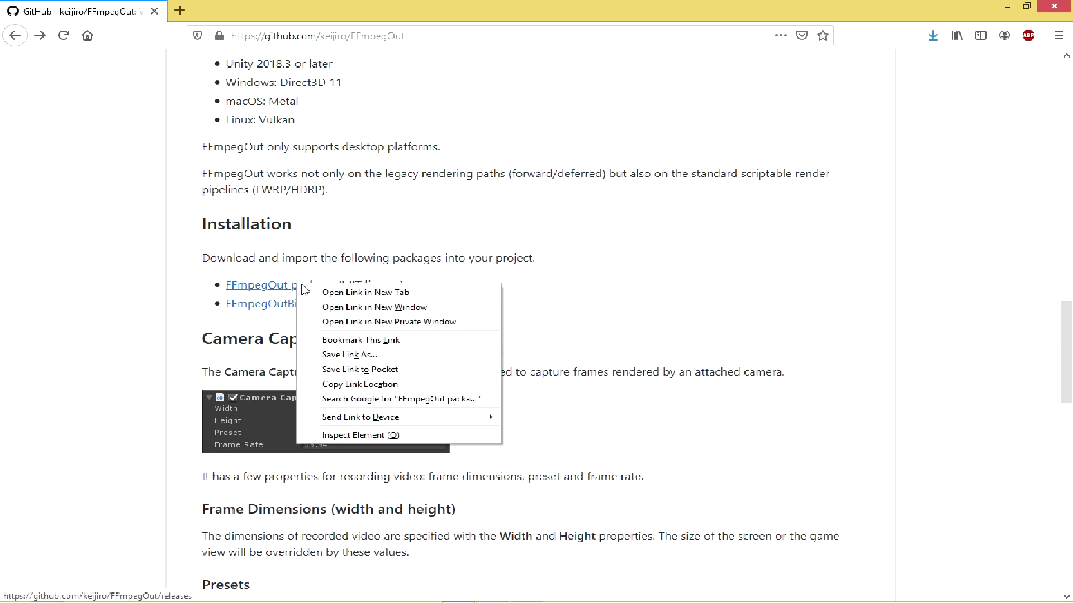
{"action": "left_click", "coordinate": [287, 292]}
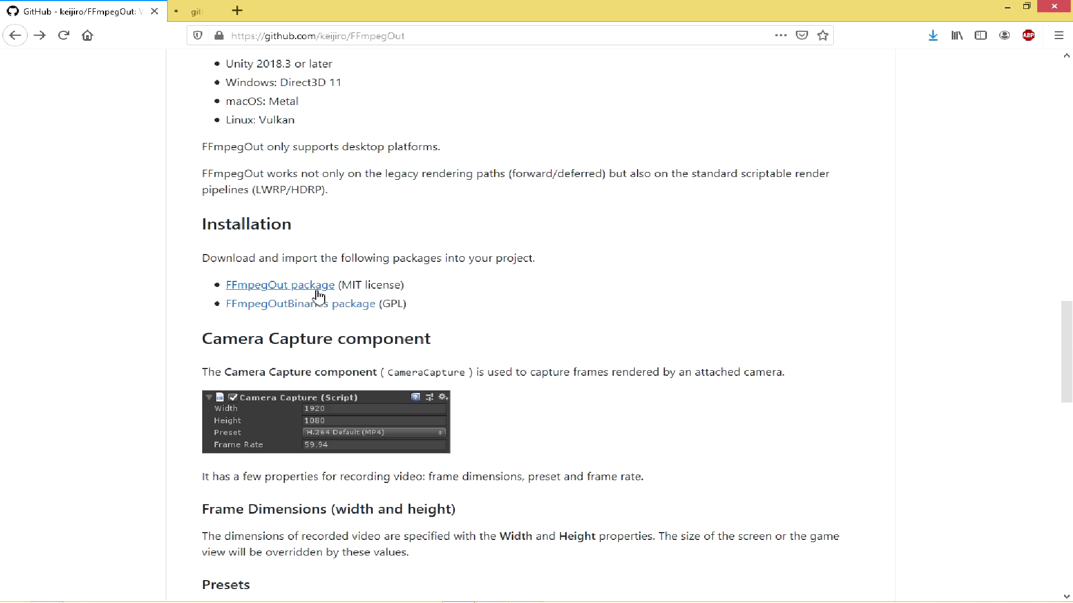
{"action": "right_click", "coordinate": [256, 303]}
{"action": "left_click", "coordinate": [282, 310]}
- Download and save FFmpegOut.unitypackage from the FFmpegOut releases page
{"action": "left_click", "coordinate": [246, 12]}
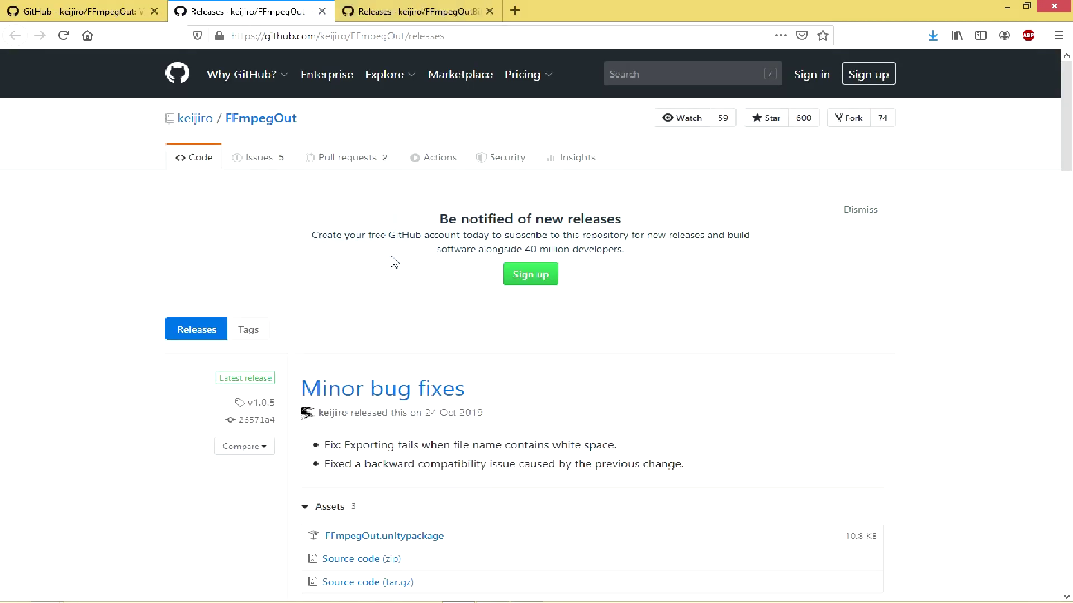
{"action": "scroll", "coordinate": [393, 256], "scroll_direction": "down", "scroll_amount": 3}
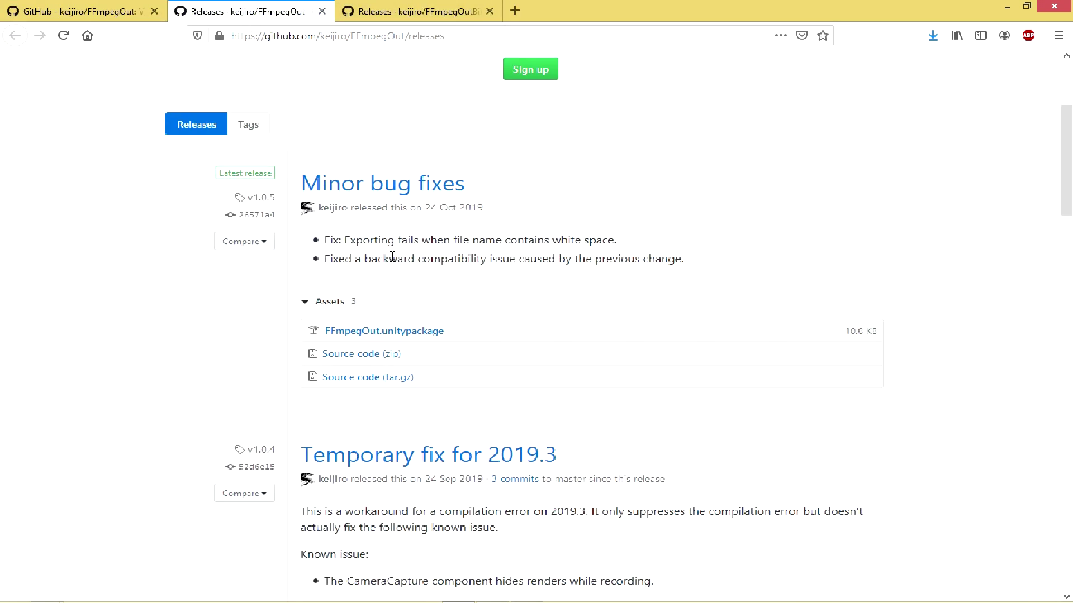
{"action": "left_click", "coordinate": [415, 334]}
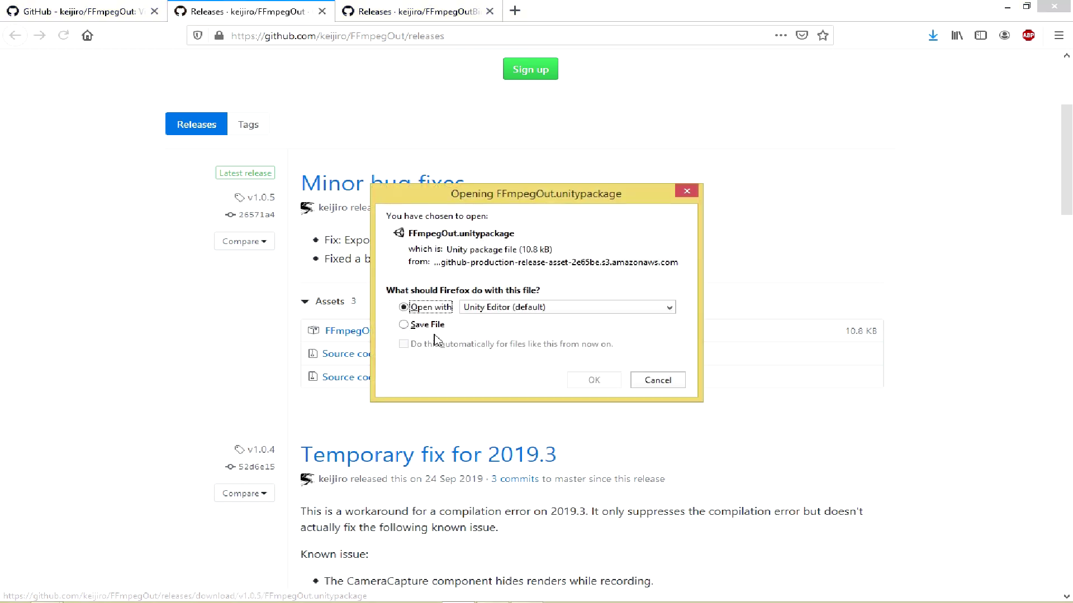
{"action": "left_click", "coordinate": [470, 327]}
{"action": "left_click", "coordinate": [594, 380]}
- Download and save FFmpegOutBinaries.unitypackage from the FFmpegOutBinaries releases page
{"action": "left_click", "coordinate": [413, 11]}
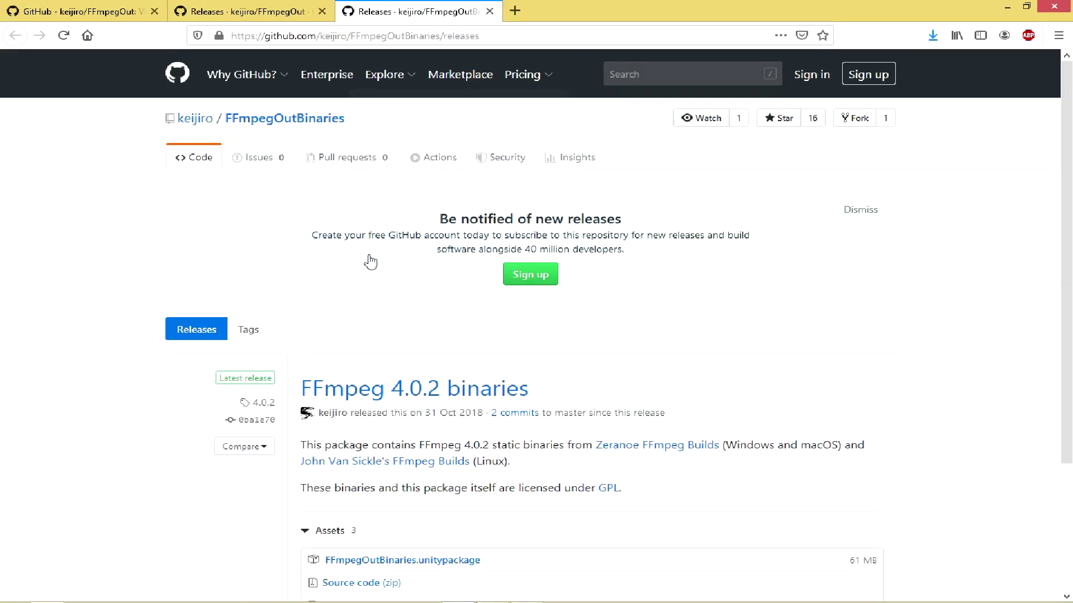
{"action": "scroll", "coordinate": [371, 268], "scroll_direction": "down", "scroll_amount": 3}
{"action": "left_click", "coordinate": [461, 397]}
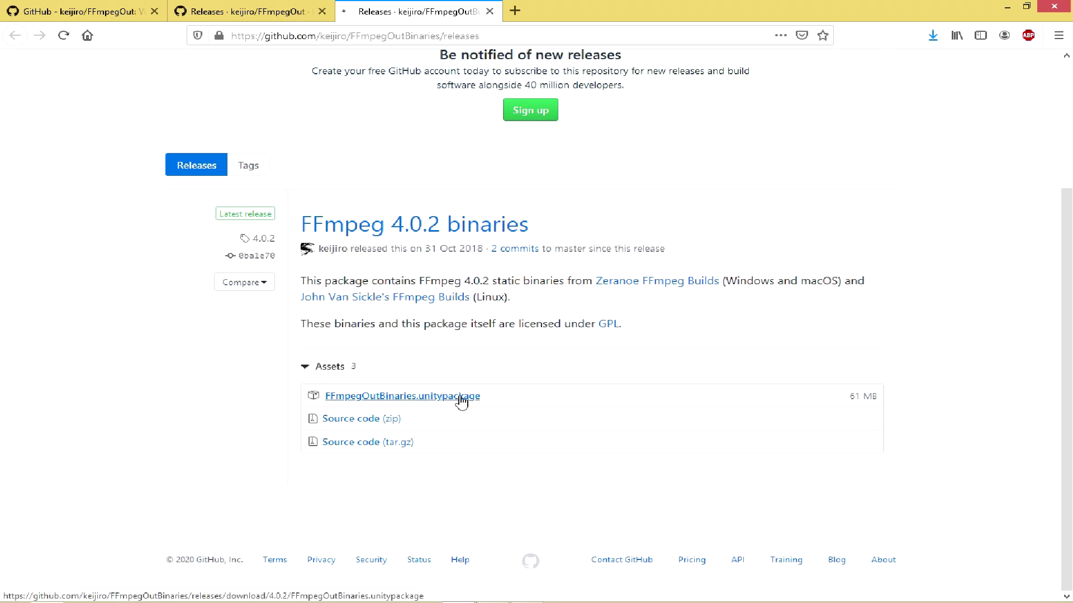
{"action": "left_click", "coordinate": [428, 326]}
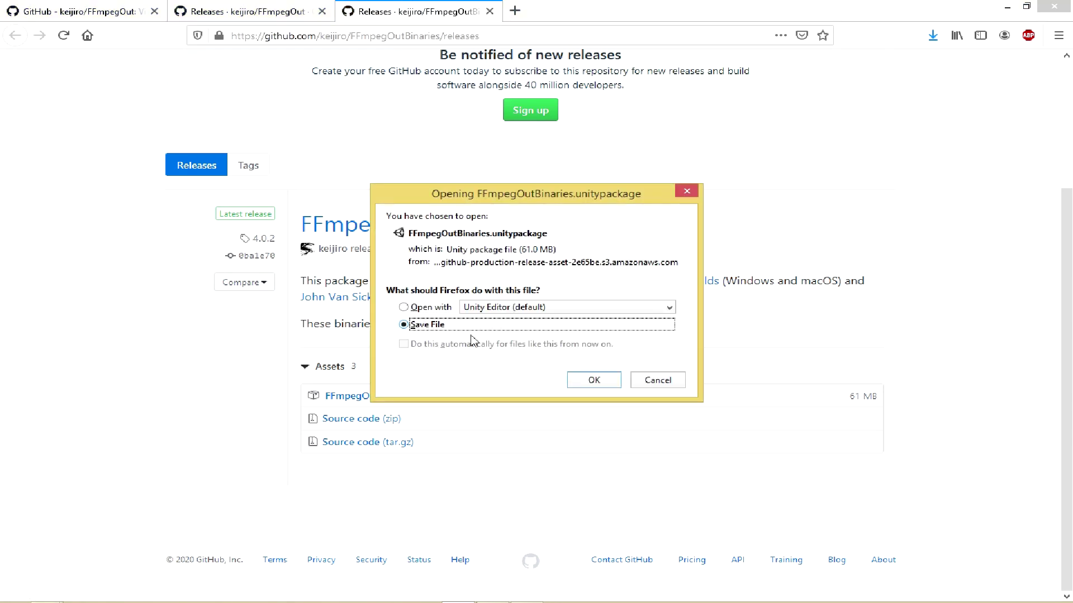
{"action": "left_click", "coordinate": [587, 380]}
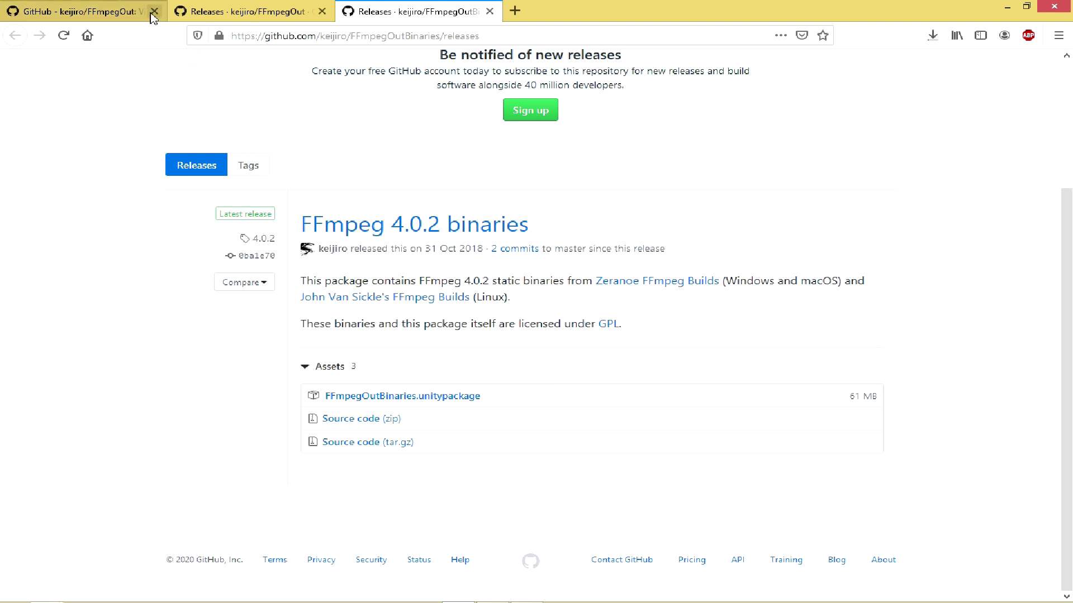
- Open the finished FFmpegOut.unitypackage download from Firefox's Downloads list
{"action": "left_click", "coordinate": [933, 37]}
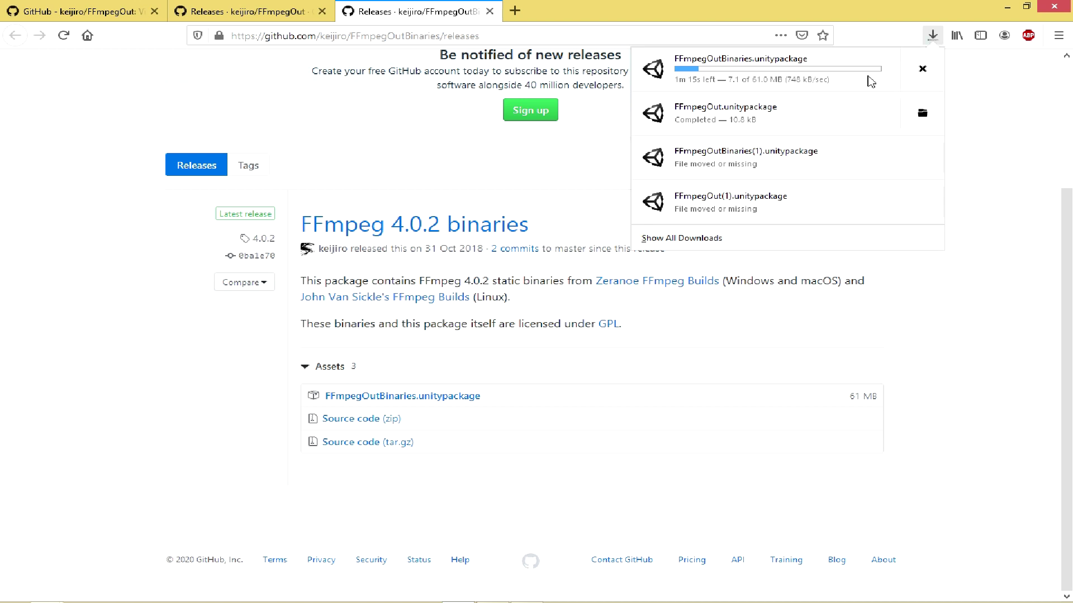
{"action": "left_click", "coordinate": [1059, 202]}
{"action": "left_click", "coordinate": [934, 38]}
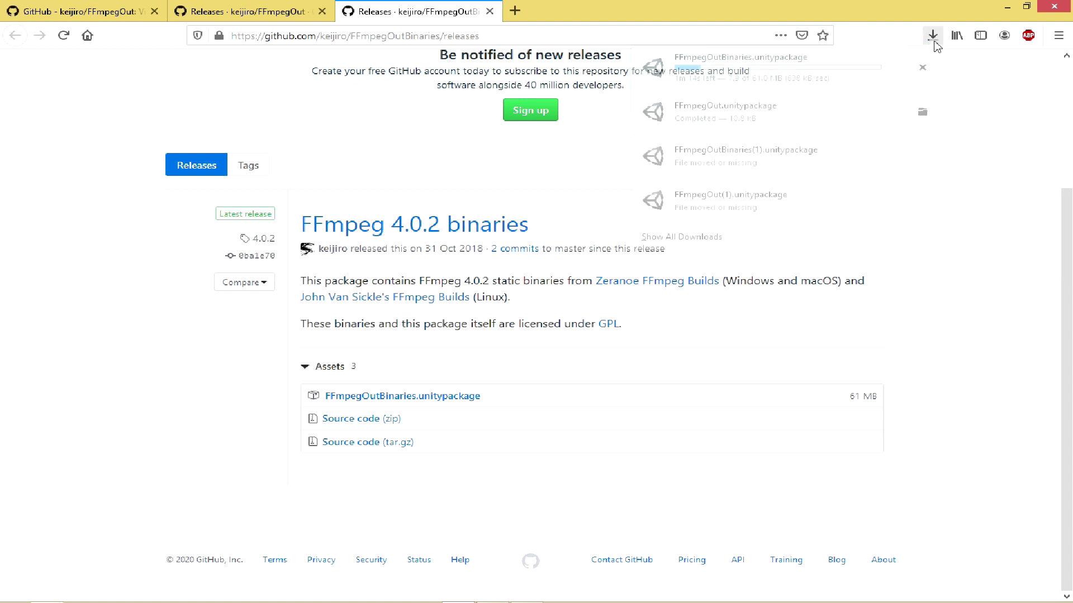
{"action": "left_click", "coordinate": [795, 110]}
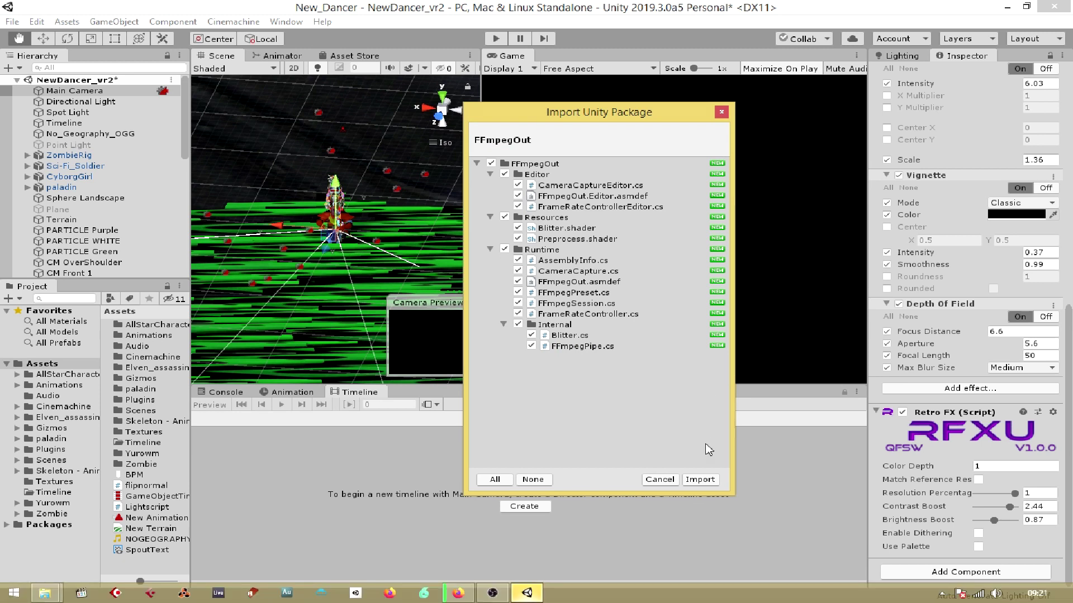
- Import all FFmpegOut Editor, Resources and Runtime files, then return to Firefox
{"action": "left_click", "coordinate": [700, 479]}
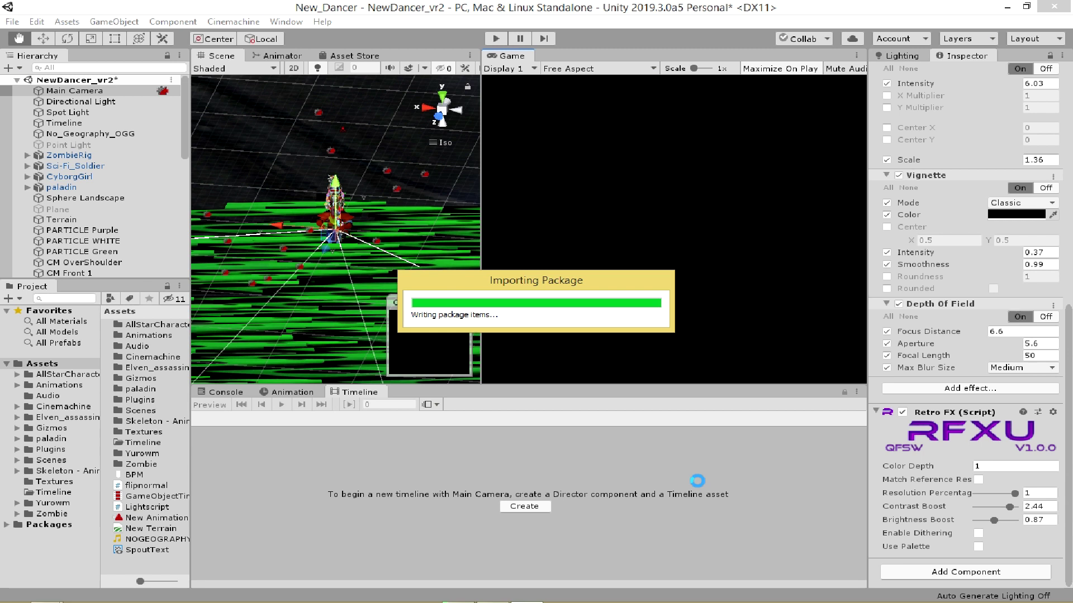
{"action": "key", "text": "alt+Tab"}
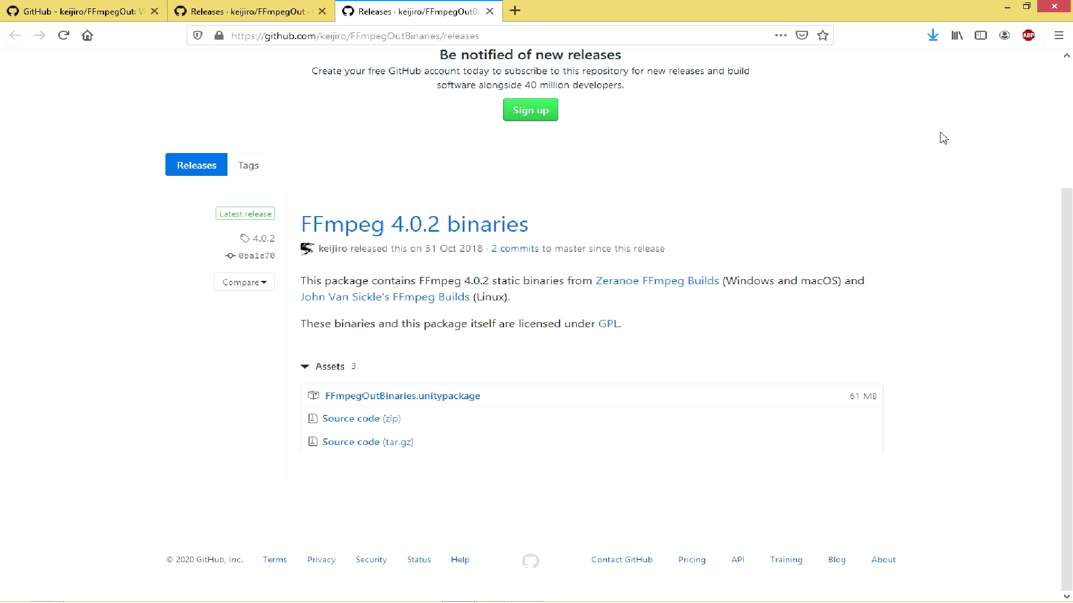
- Open the downloaded FFmpegOutBinaries.unitypackage in Unity from Firefox's Downloads list
{"action": "left_click", "coordinate": [932, 35]}
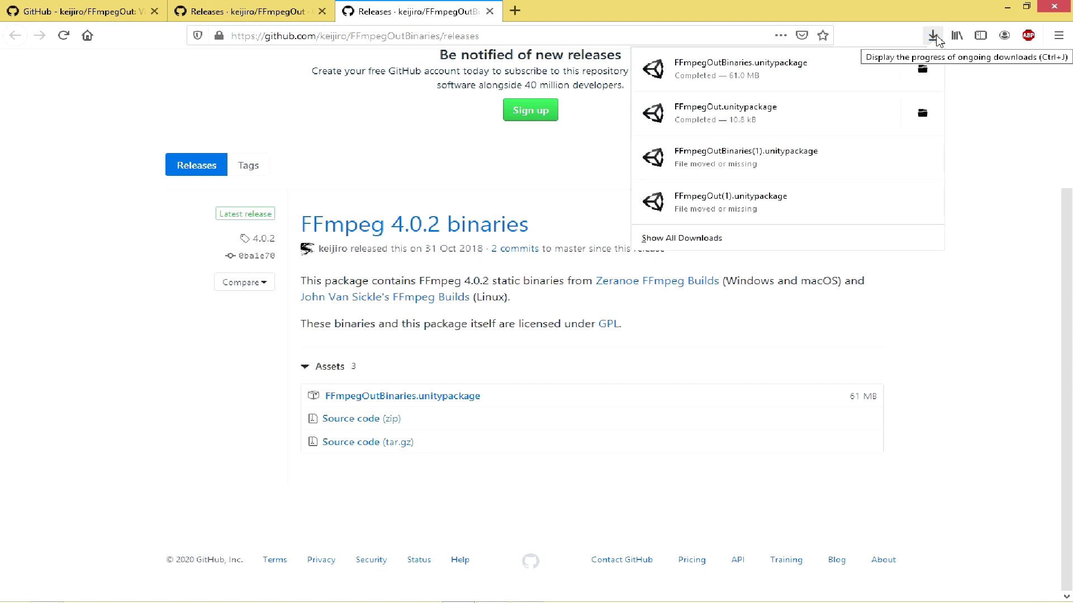
{"action": "left_click", "coordinate": [801, 78]}
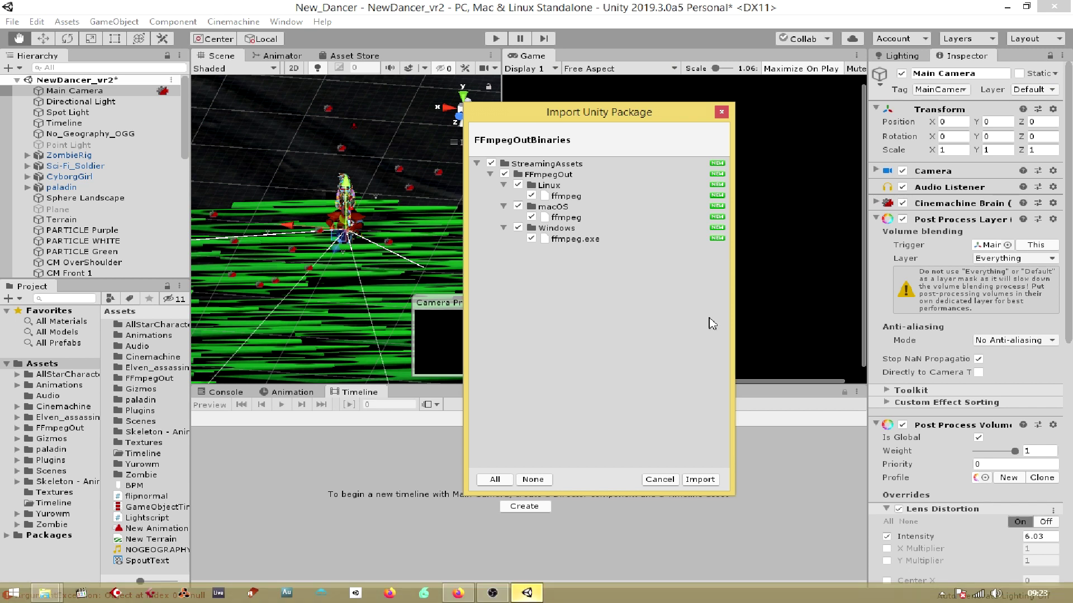
- Import the FFmpegOutBinaries ffmpeg binaries and widen the Inspector pane
{"action": "left_click", "coordinate": [700, 479]}
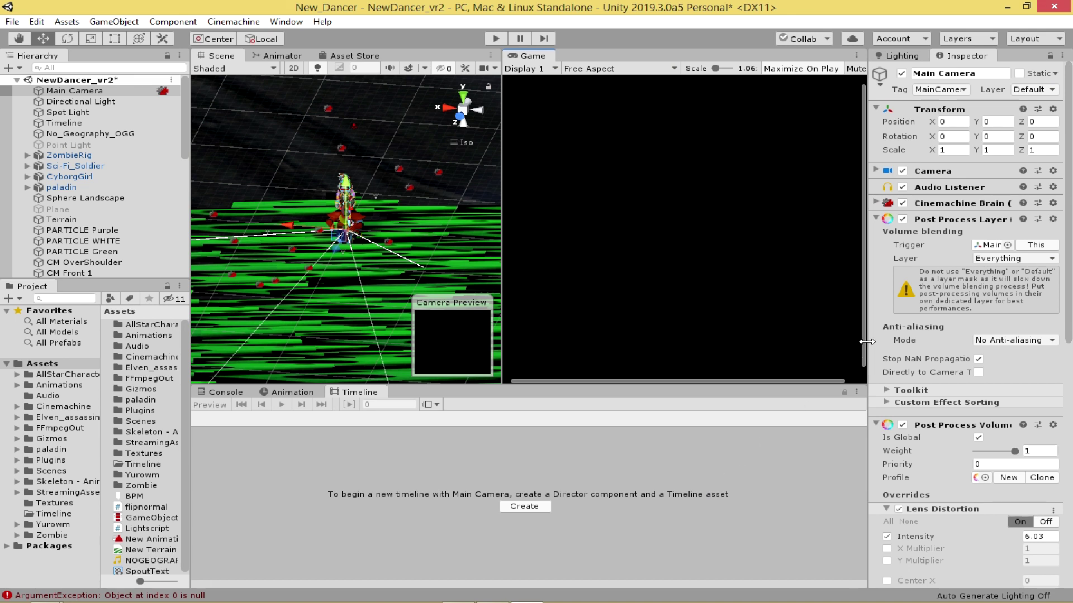
{"action": "left_click_drag", "start_coordinate": [867, 342], "coordinate": [839, 343]}
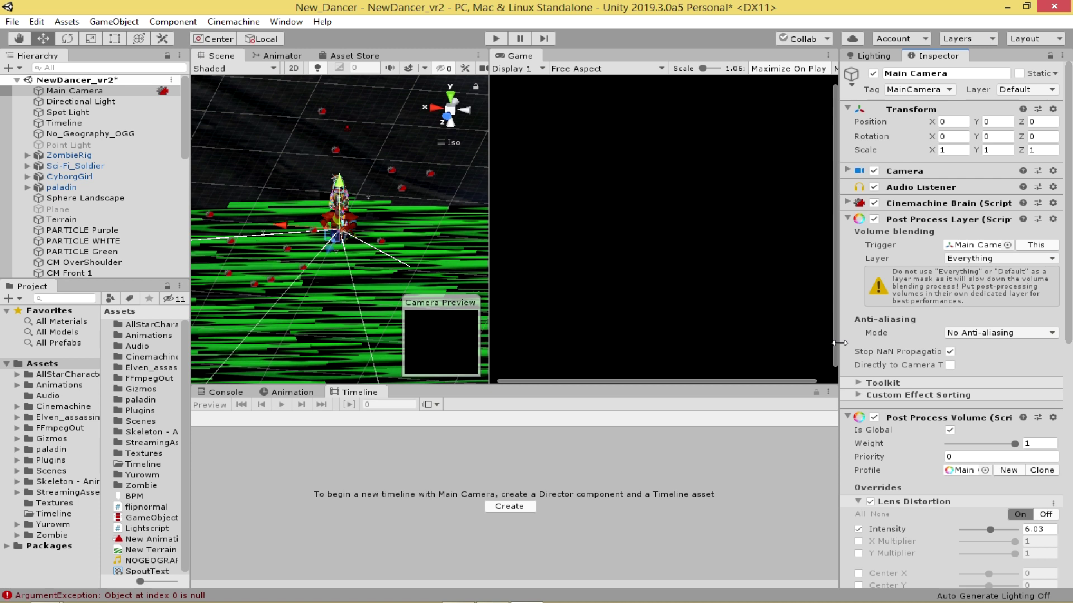
- Add a Camera Capture component to Main Camera and lower its Frame Rate from 60 to 30
{"action": "scroll", "coordinate": [850, 363], "scroll_direction": "down", "scroll_amount": 15}
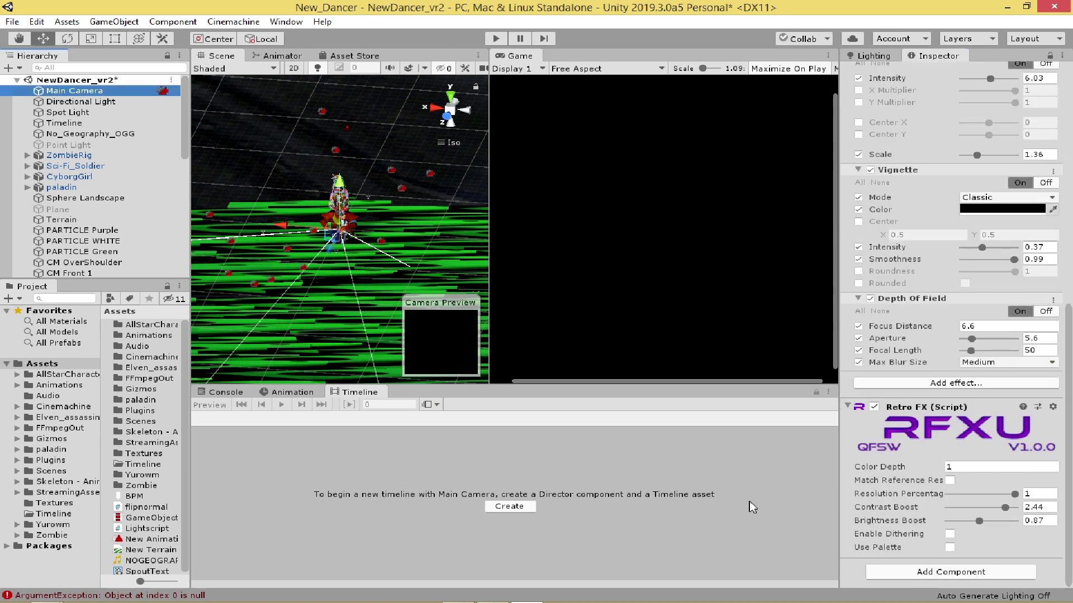
{"action": "left_click", "coordinate": [929, 578]}
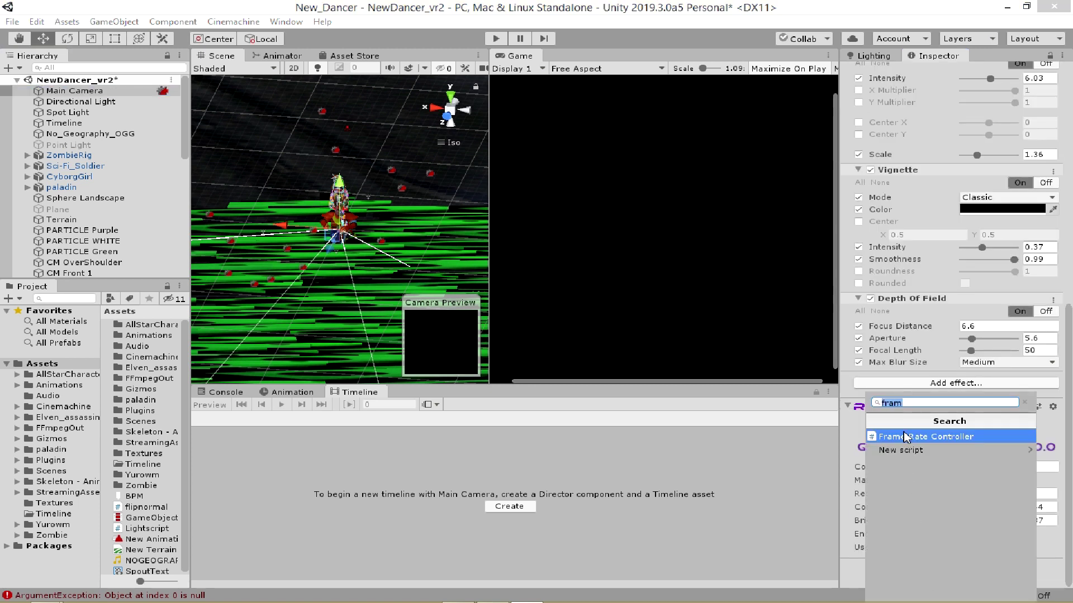
{"action": "type", "text": "ca"}
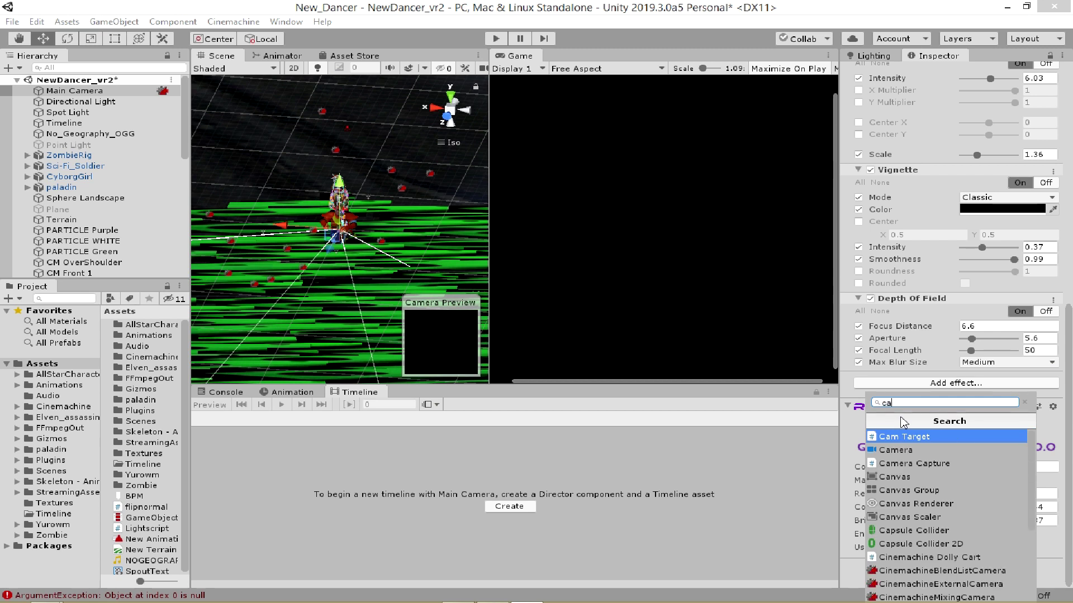
{"action": "type", "text": "mera"}
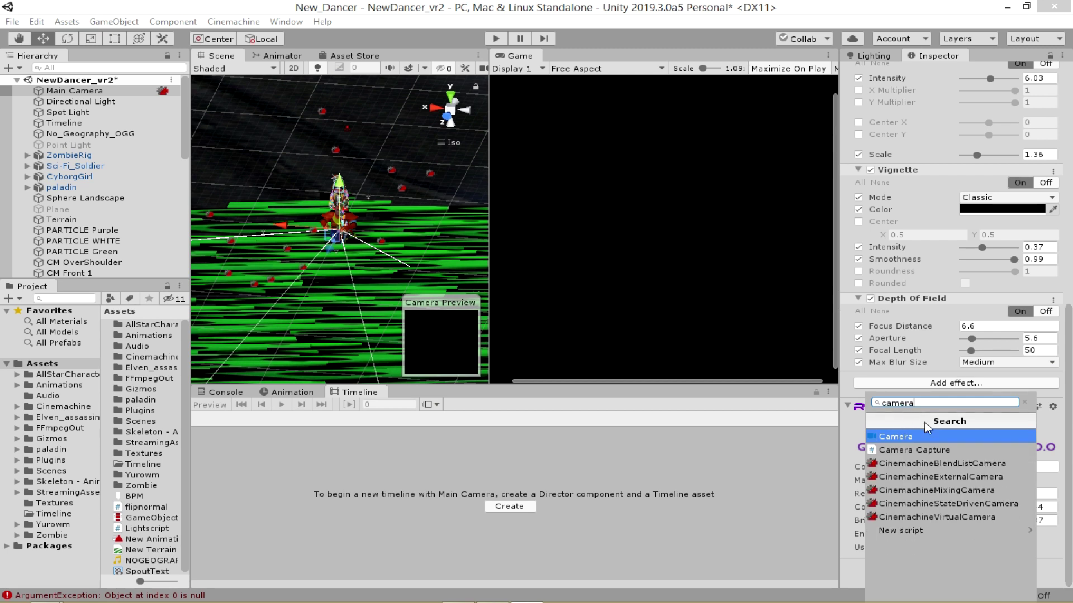
{"action": "left_click", "coordinate": [927, 449]}
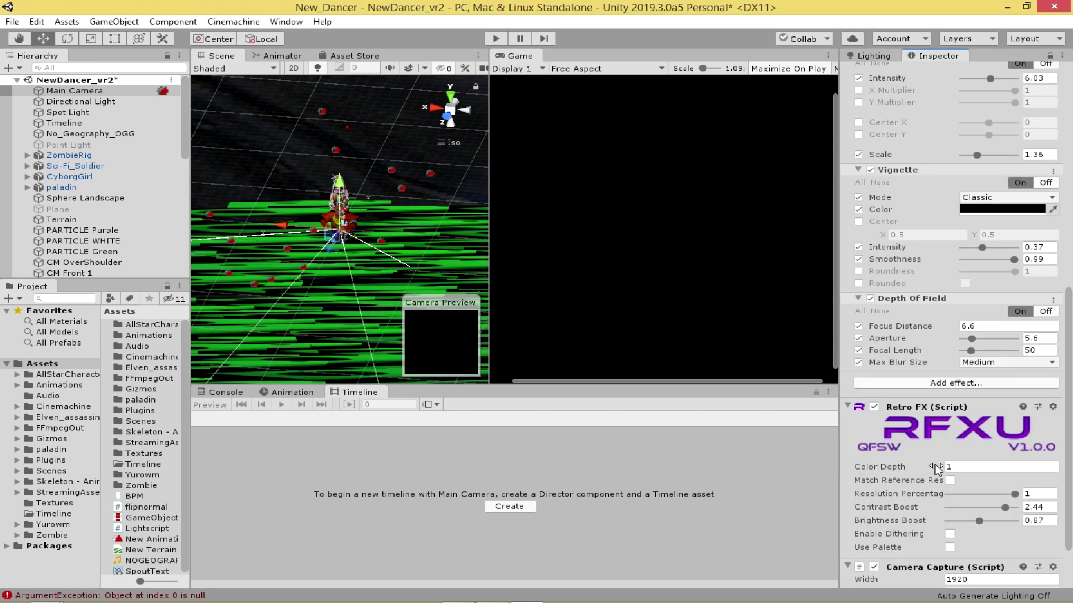
{"action": "scroll", "coordinate": [933, 464], "scroll_direction": "down", "scroll_amount": 3}
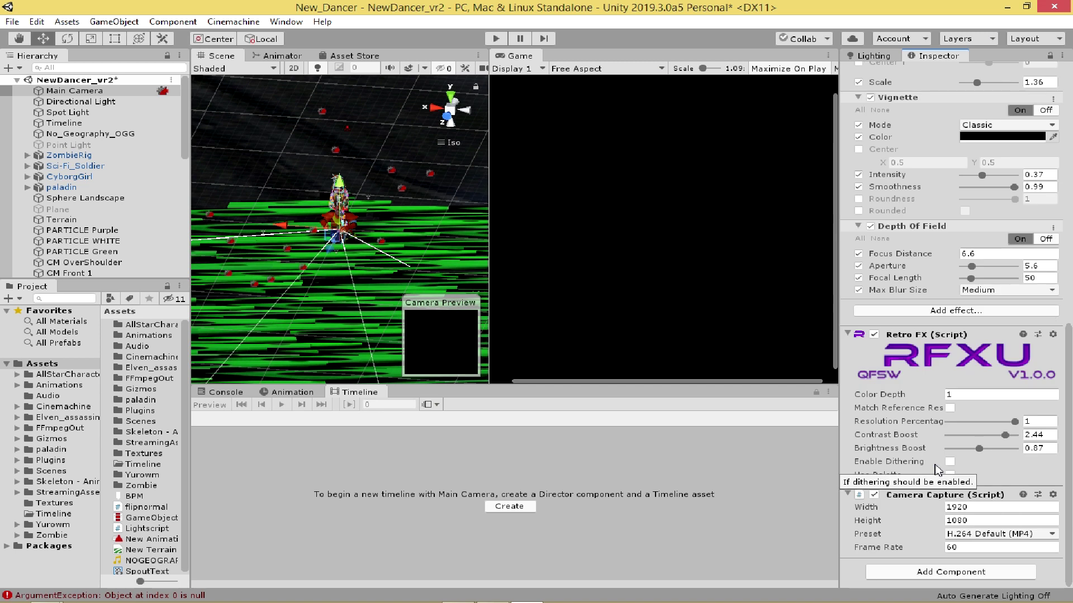
{"action": "left_click", "coordinate": [938, 549]}
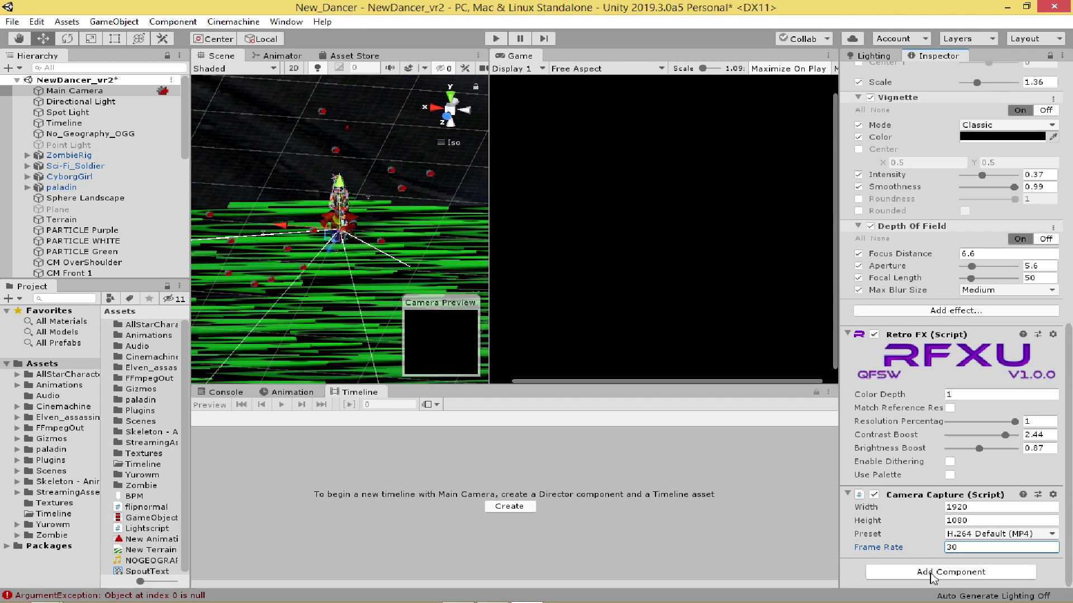
- Add a Frame Rate Controller to Main Camera with Frame Rate 30 and Offline Mode enabled
{"action": "left_click", "coordinate": [931, 572]}
{"action": "type", "text": "f"}
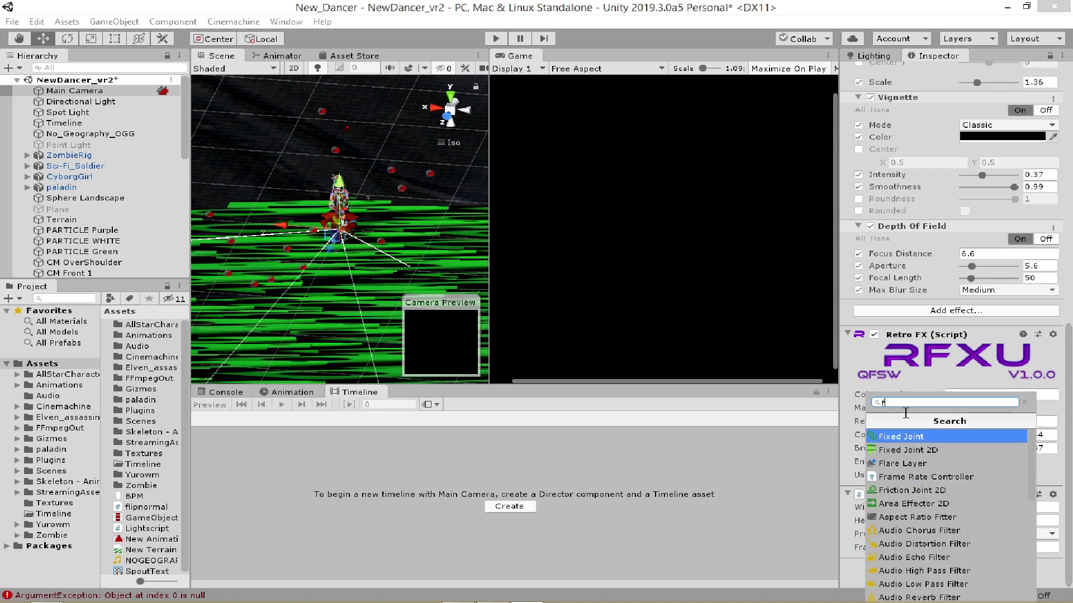
{"action": "type", "text": "ram"}
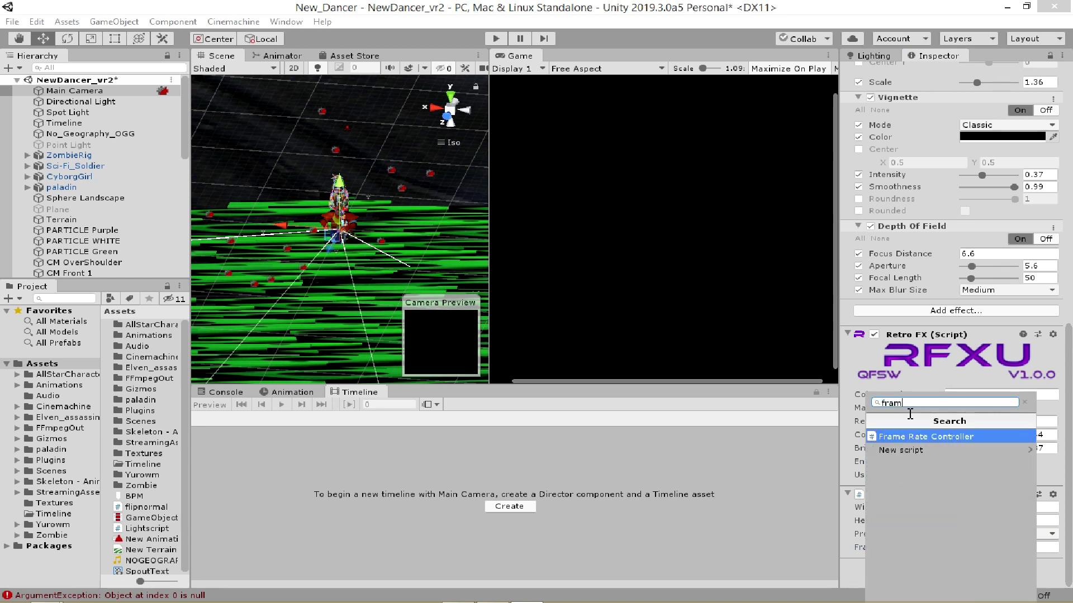
{"action": "left_click", "coordinate": [916, 436]}
{"action": "scroll", "coordinate": [945, 475], "scroll_direction": "down", "scroll_amount": 3}
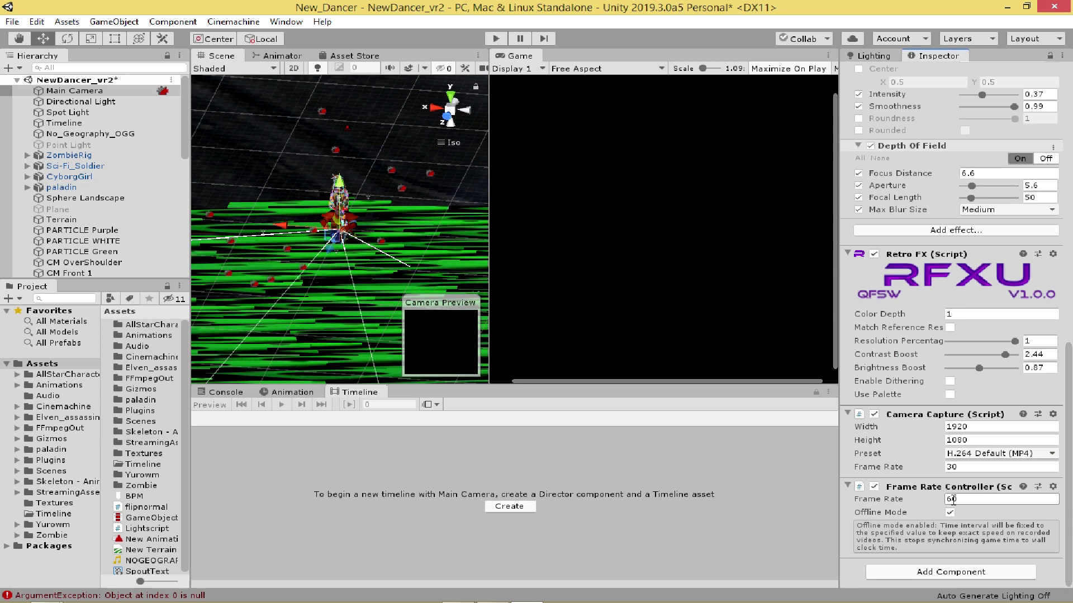
{"action": "left_click_drag", "start_coordinate": [957, 500], "coordinate": [946, 500]}
{"action": "left_click", "coordinate": [949, 512]}
{"action": "left_click", "coordinate": [605, 455]}
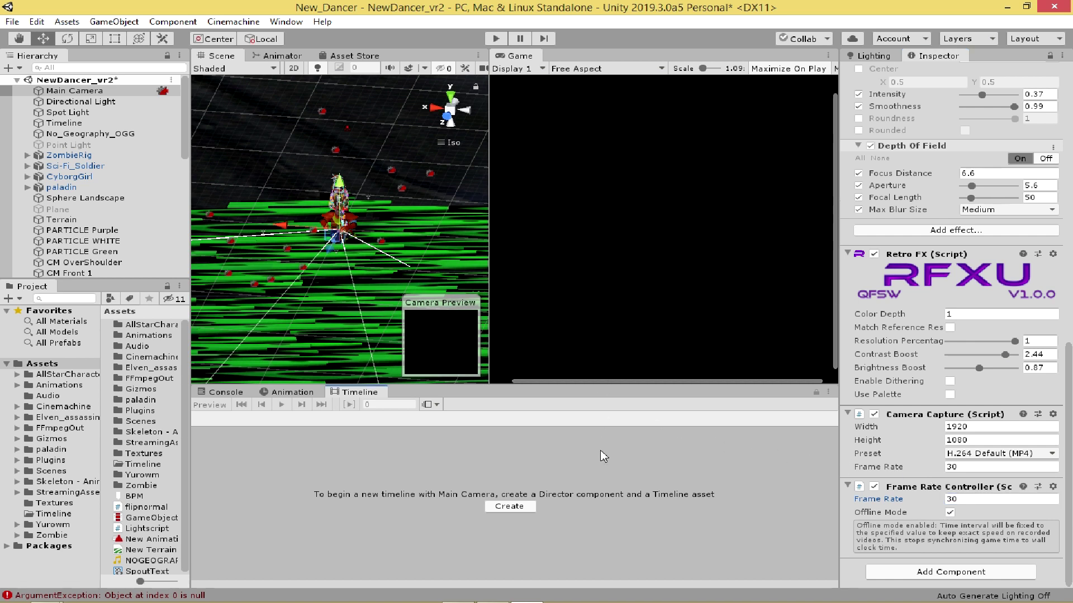
- Record the dancer scene by running it in play mode, then stop playback
{"action": "left_click", "coordinate": [496, 40]}
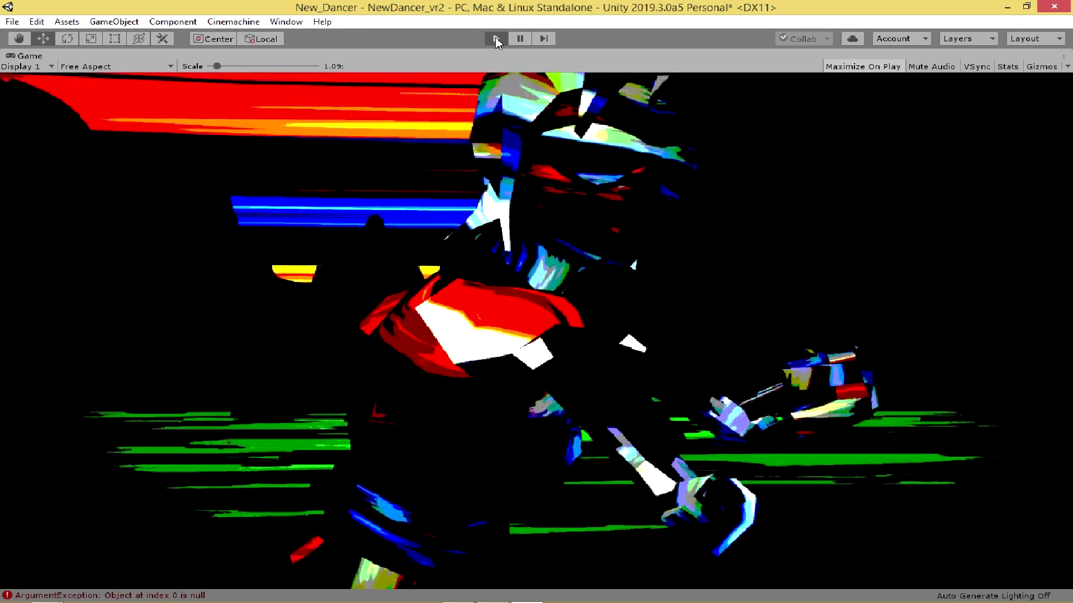
{"action": "left_click", "coordinate": [496, 39]}
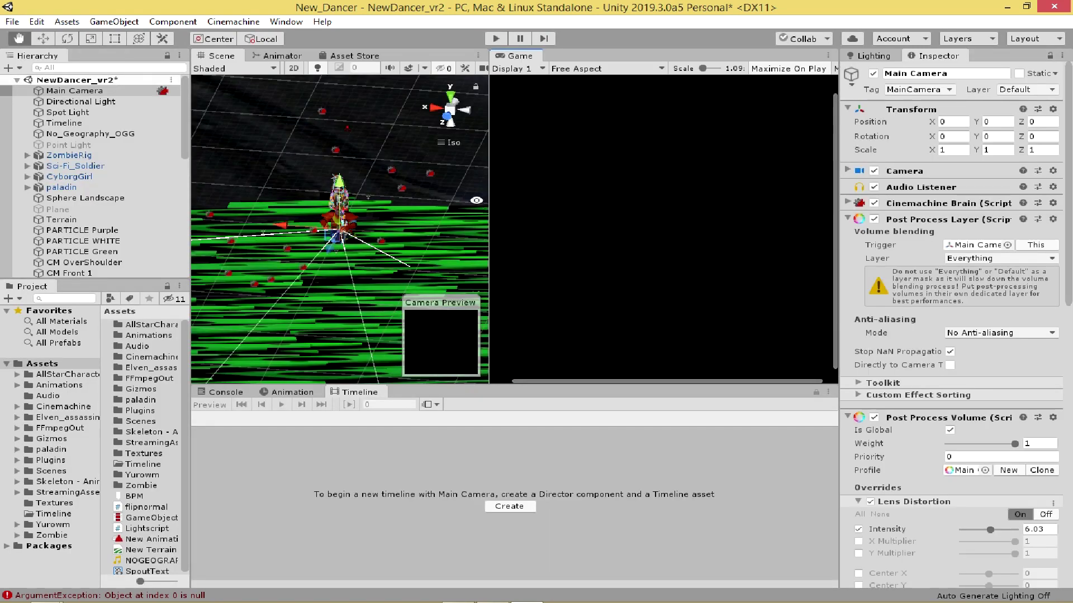
- Browse to the New_Dancer folder and play Main_Camera_2020_0206_092442.mp4
{"action": "key", "text": "alt+Tab"}
{"action": "key", "text": "alt+Tab"}
{"action": "key", "text": "alt+Tab"}
{"action": "key", "text": "alt+Tab"}
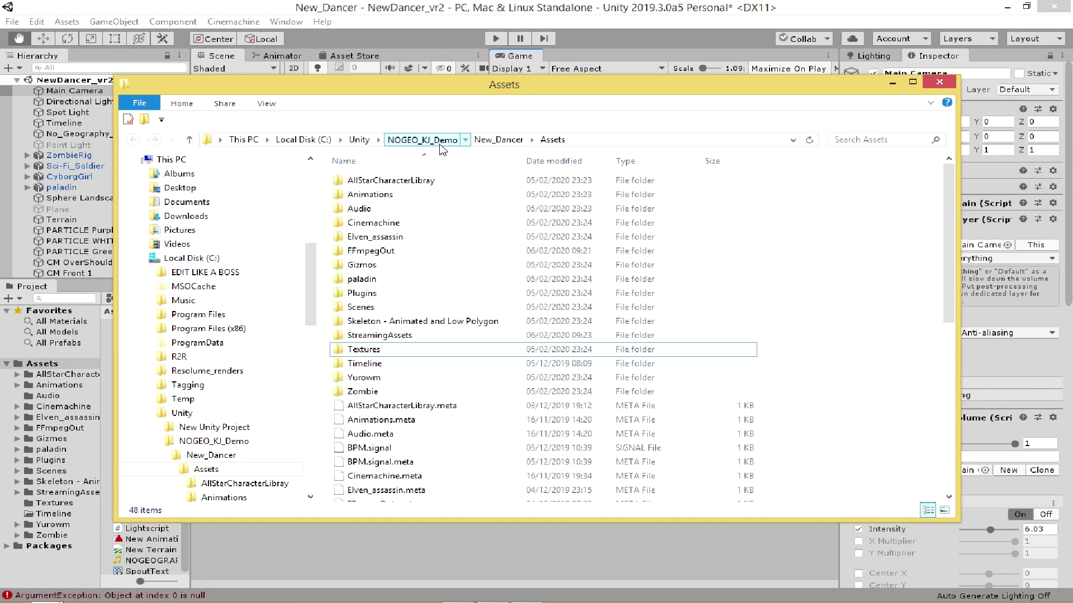
{"action": "left_click", "coordinate": [422, 140]}
{"action": "double_click", "coordinate": [372, 181]}
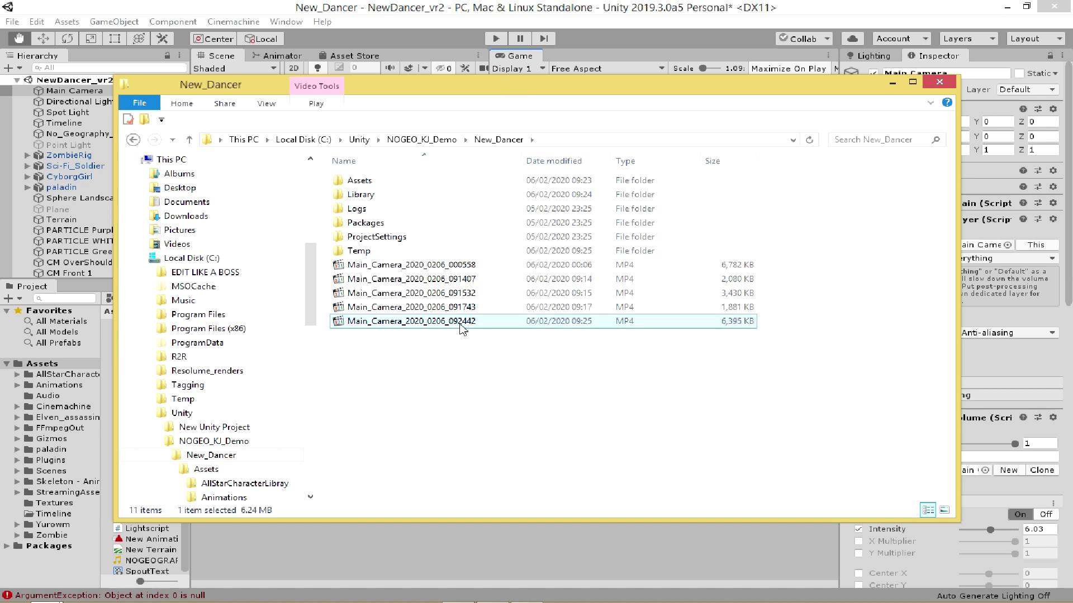
{"action": "double_click", "coordinate": [435, 327]}
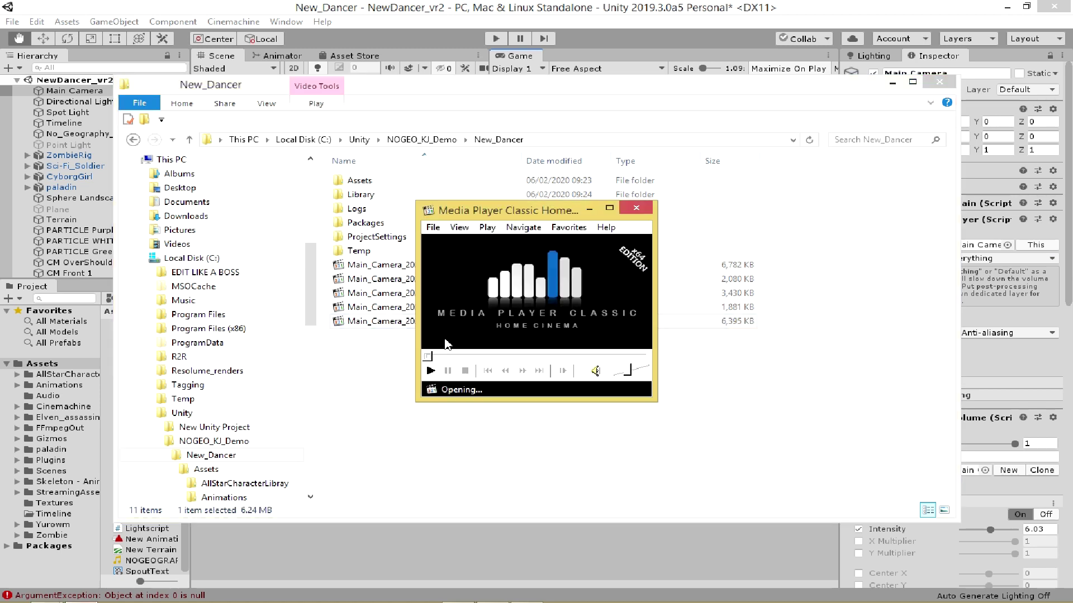